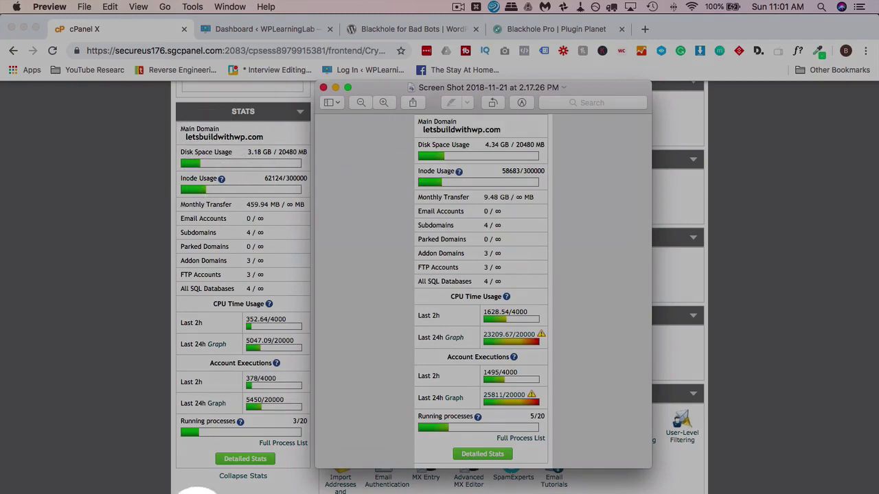
click(769, 7)
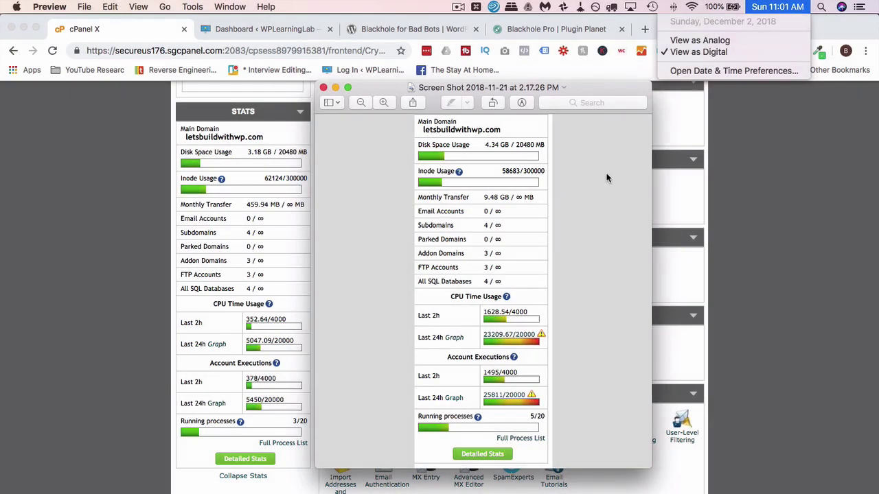
click(581, 216)
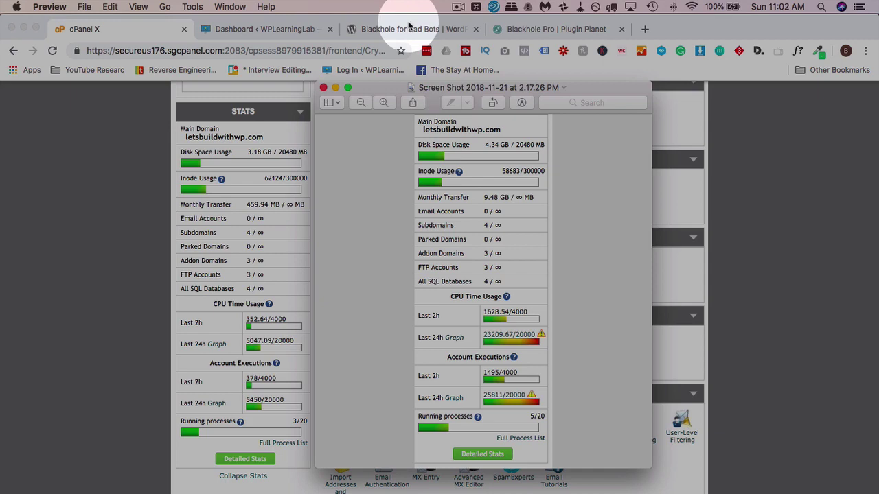
Read through the Blackhole for Bad Bots description on WordPress.org, then return to the site's admin Dashboard
click(400, 30)
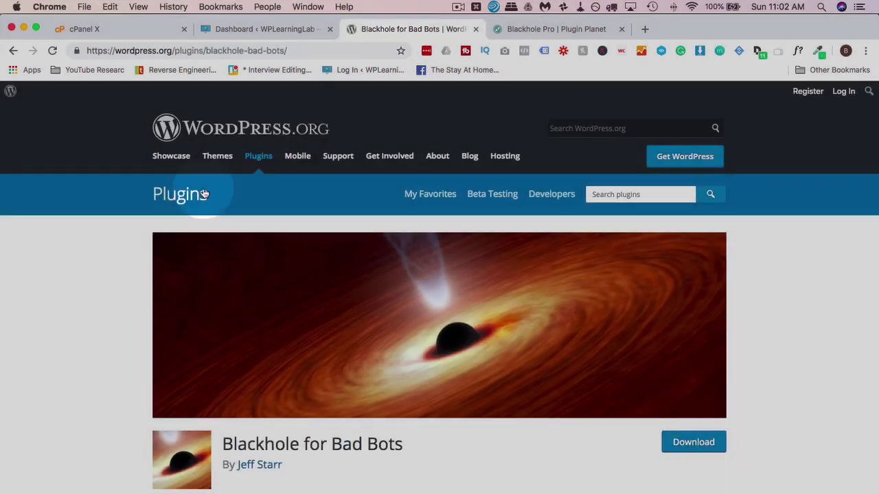
scroll(105, 356, down, 3)
scroll(105, 362, down, 5)
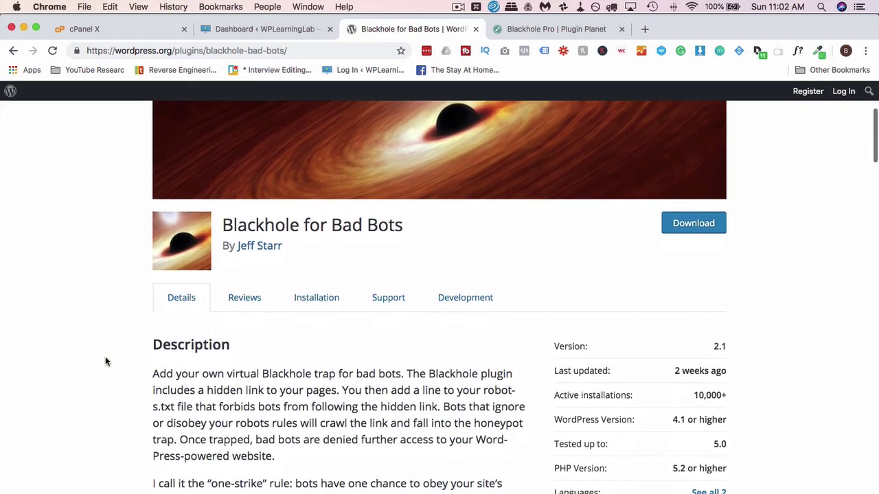
scroll(300, 268, up, 2)
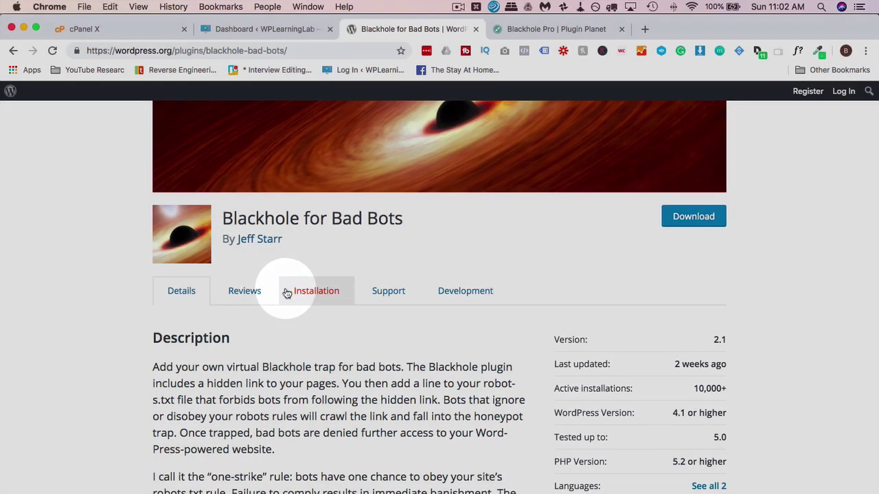
scroll(168, 326, down, 3)
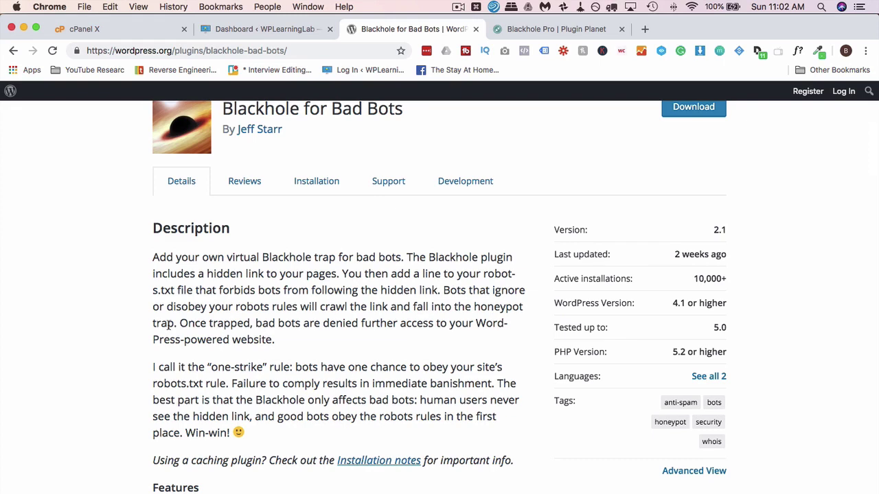
scroll(169, 328, up, 5)
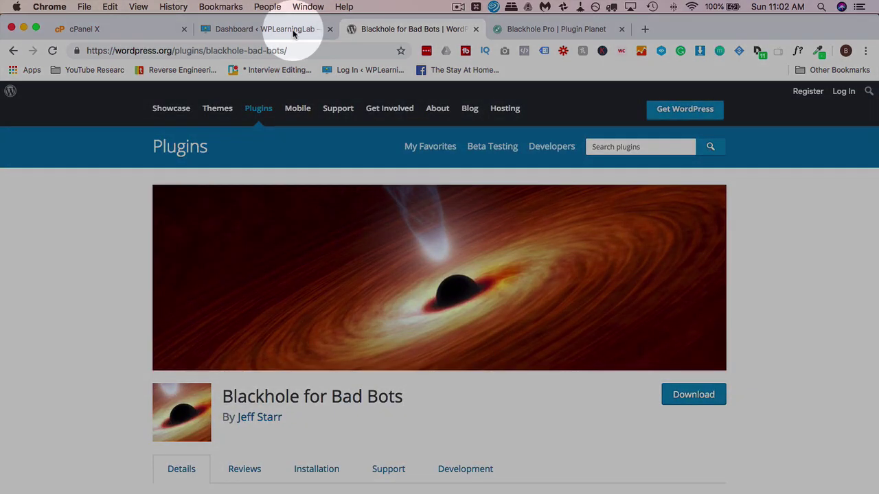
click(294, 30)
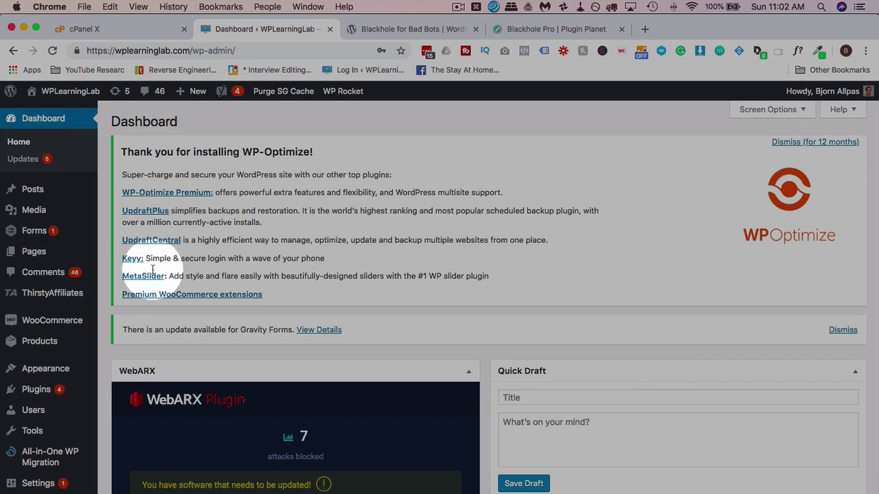
Search Add New plugins for 'blackhole for bad bots', confirm it shows Active, then go to Installed Plugins
scroll(59, 392, down, 1)
mouse_move(68, 371)
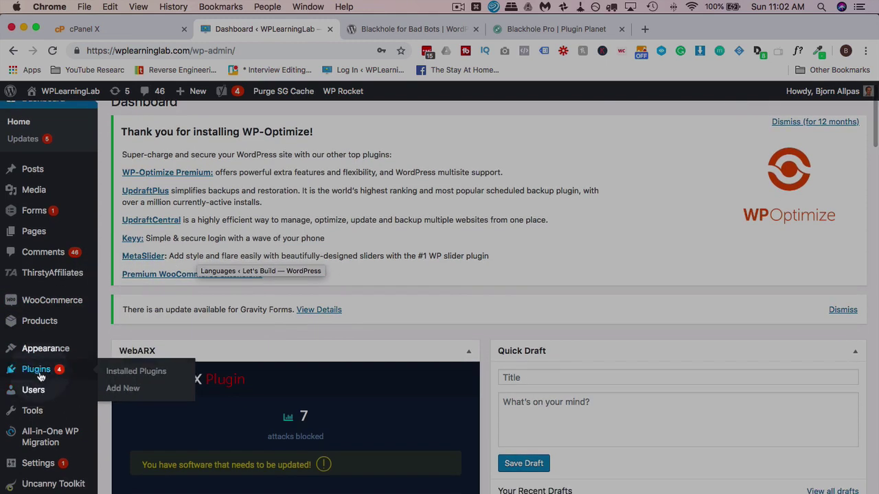
click(123, 389)
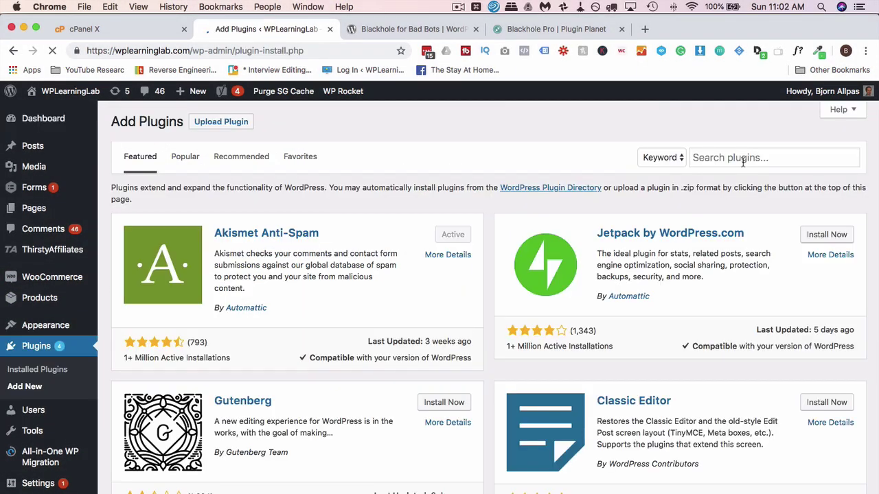
click(743, 158)
text(bla)
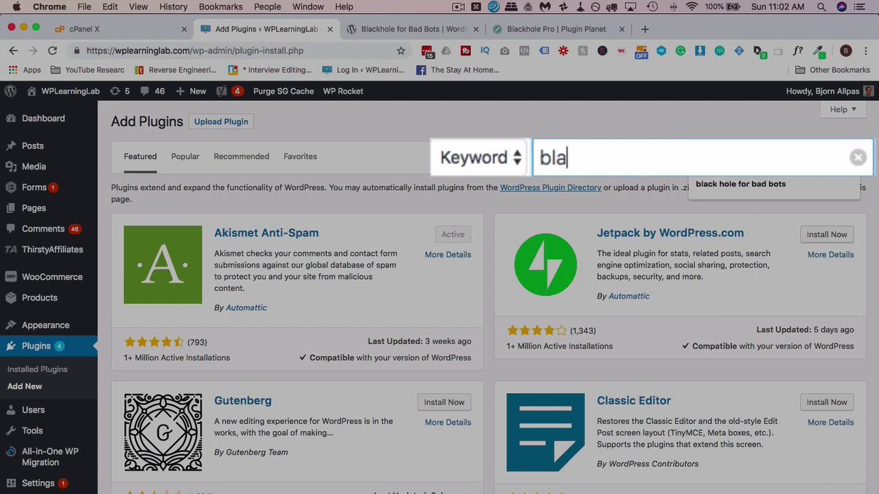
text(ck hole fo)
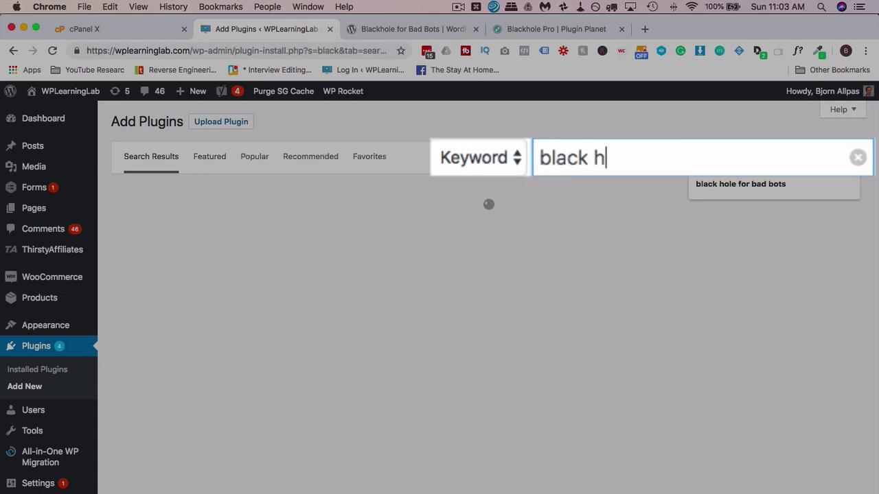
text(r bad bots)
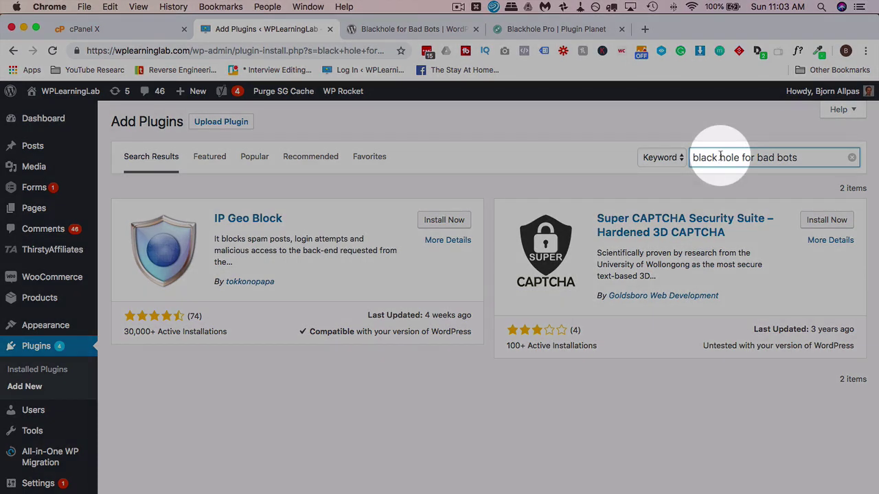
click(718, 158)
key(BackSpace)
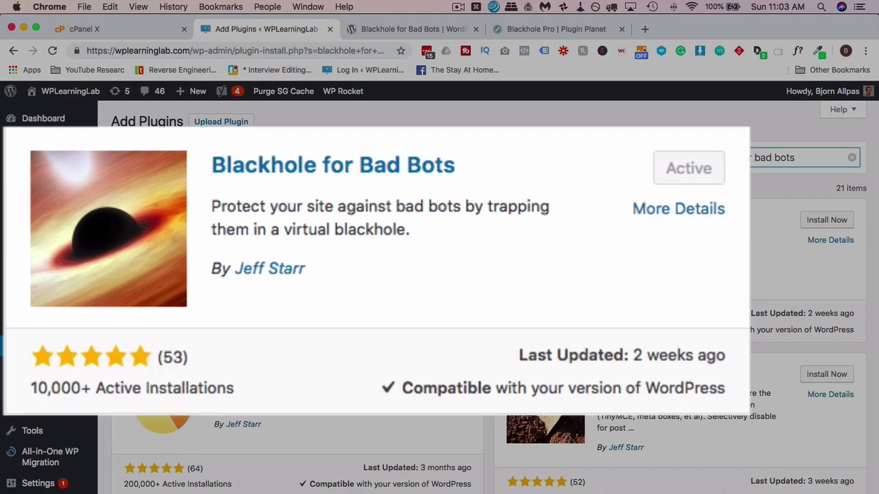
click(53, 373)
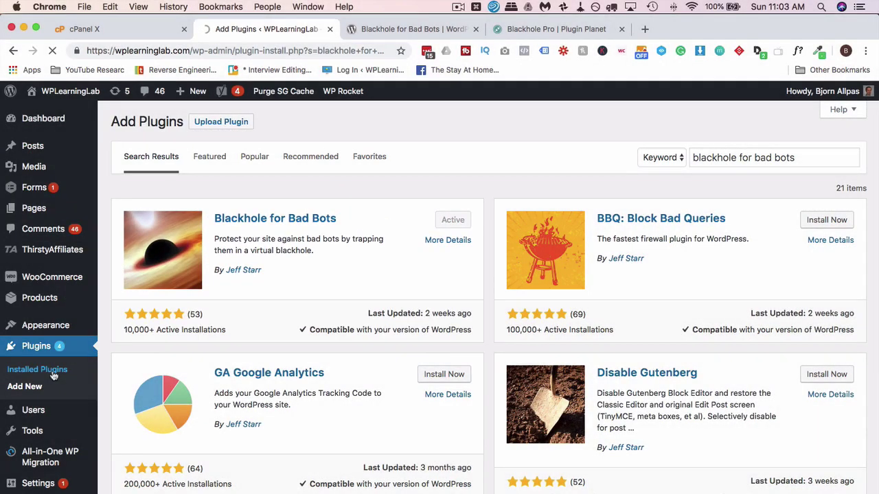
Check the site's live robots.txt, highlighting its existing Disallow: /?blackhole rule
drag(138, 213, 255, 226)
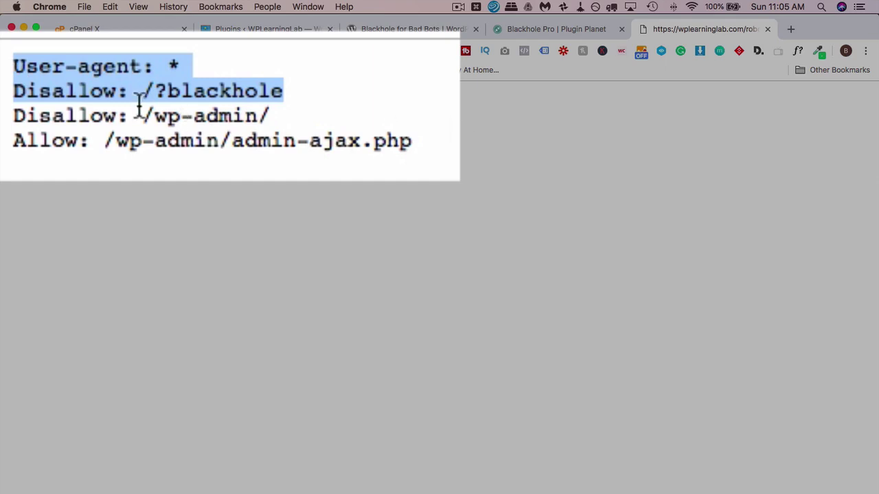
click(212, 95)
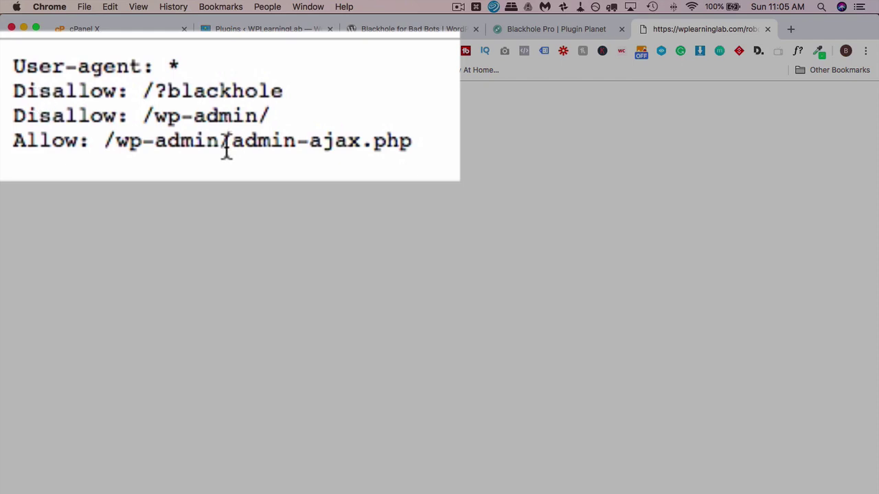
drag(288, 81, 143, 90)
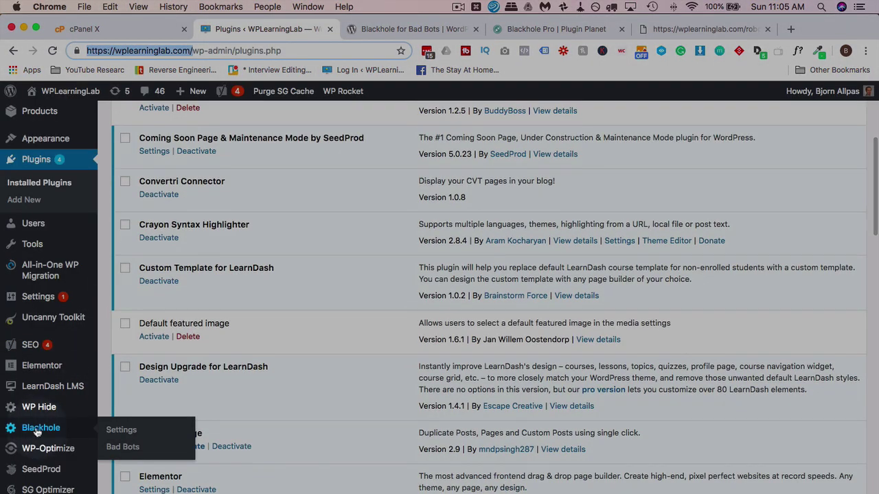
Open the Blackhole settings page and keep Into the Void as the blocked-bot message
click(132, 434)
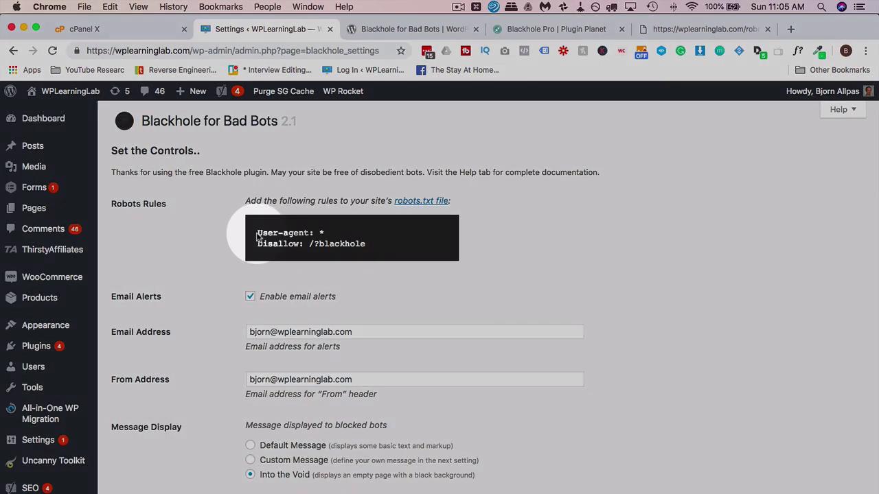
drag(257, 235, 373, 245)
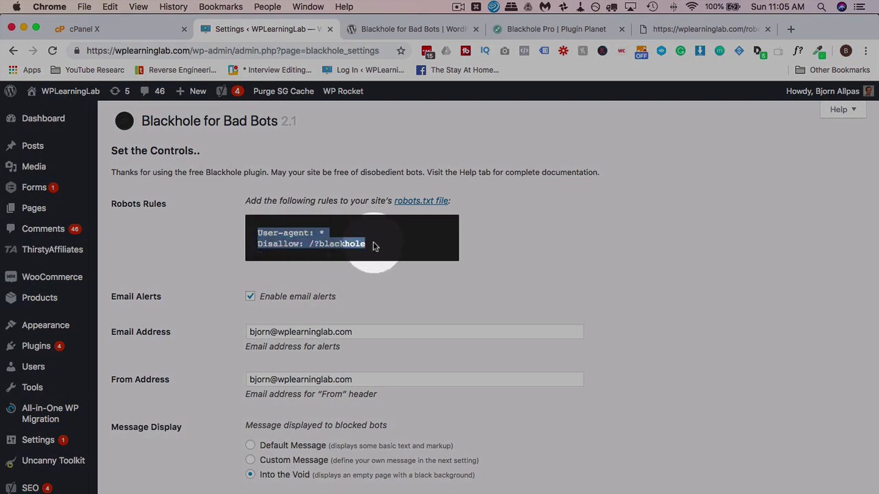
scroll(221, 278, down, 1)
scroll(221, 278, down, 2)
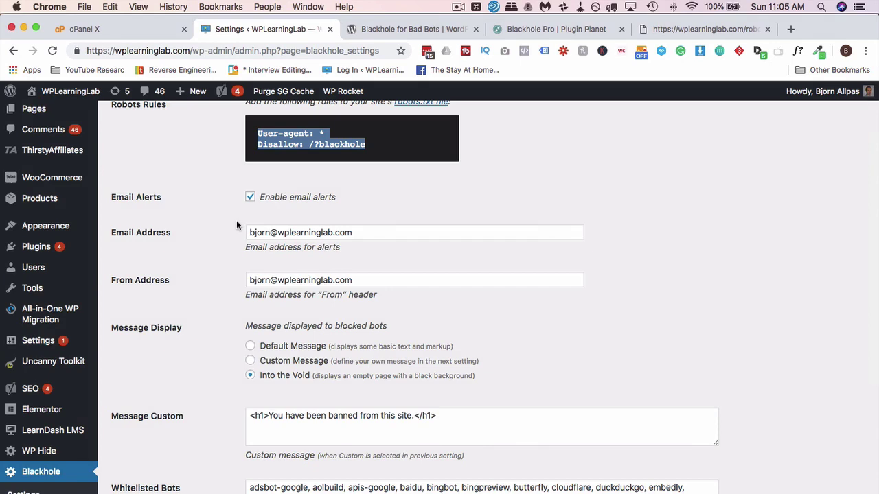
scroll(236, 225, down, 3)
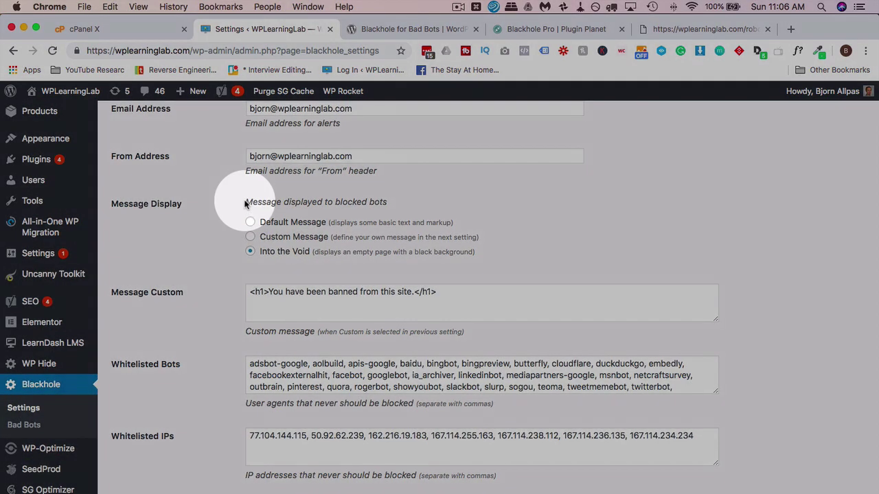
drag(391, 197, 484, 252)
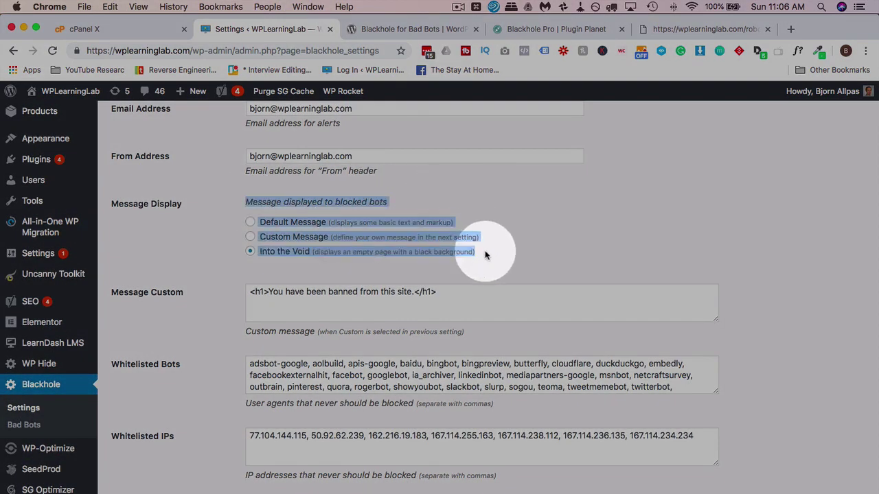
click(274, 259)
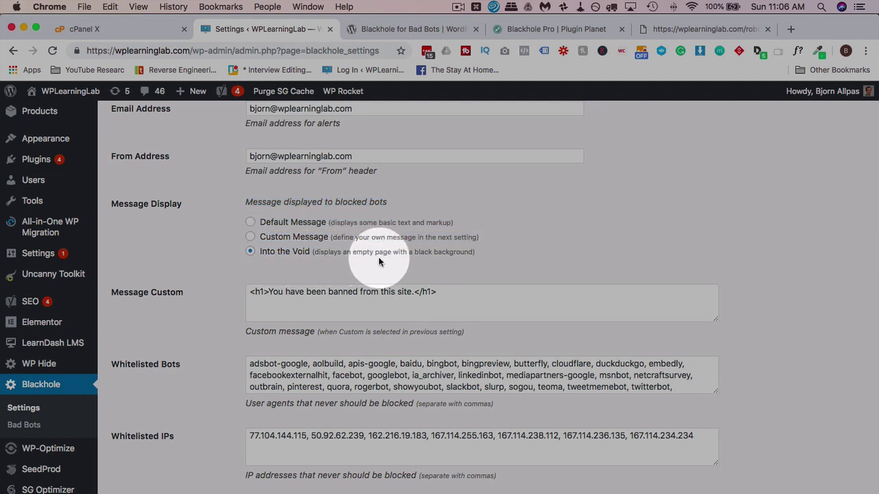
Review the Whitelisted Bots and Whitelisted IPs lists, leaving their entries unchanged
scroll(230, 292, down, 1)
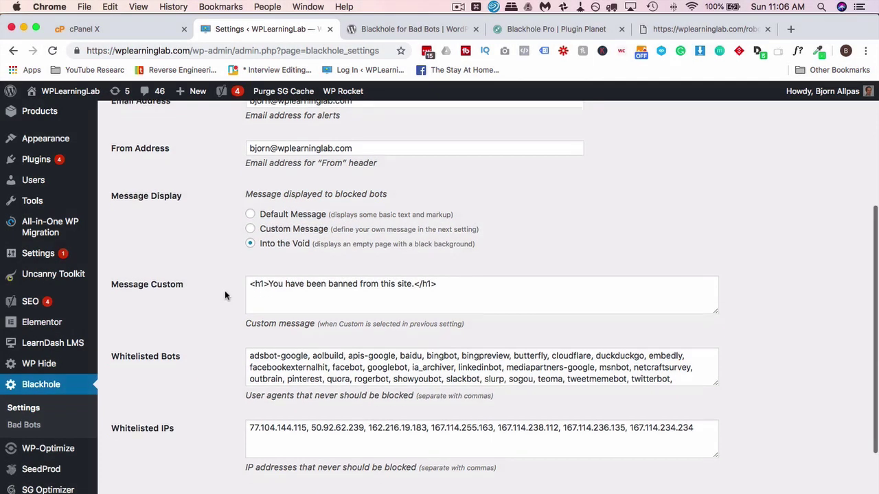
scroll(213, 257, down, 5)
click(312, 234)
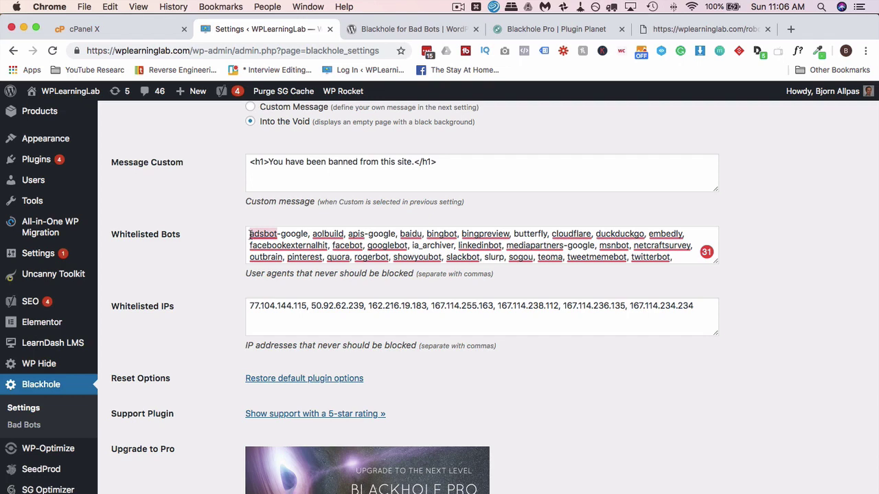
key(super+a)
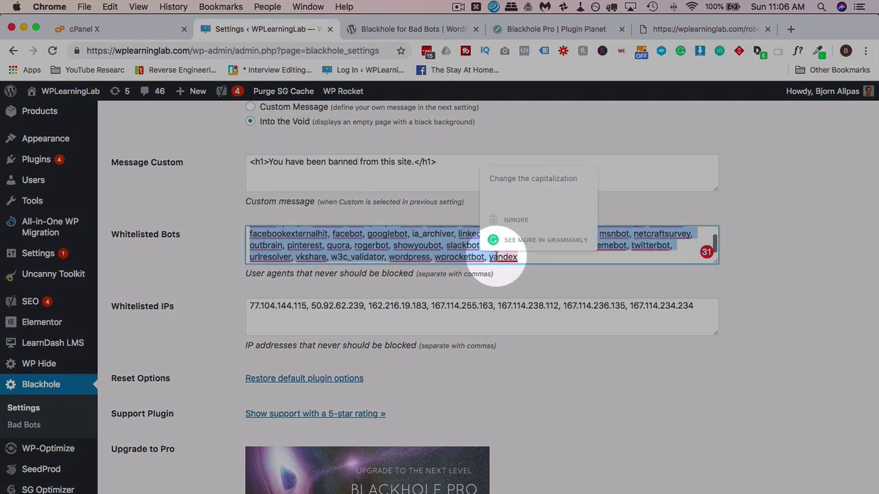
click(207, 284)
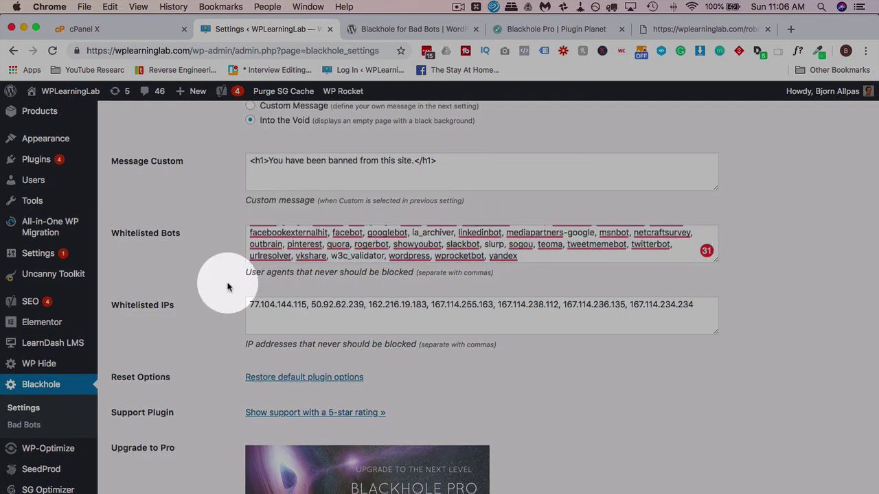
scroll(230, 288, down, 3)
click(298, 282)
key(super+a)
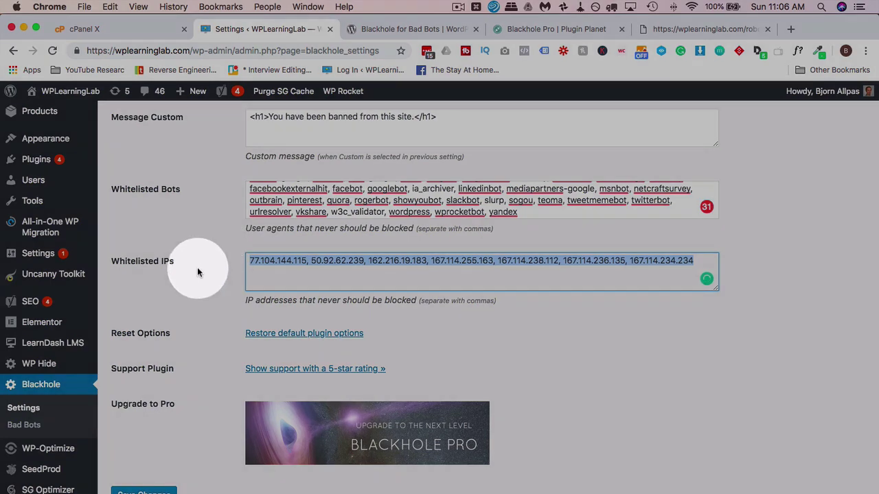
click(198, 266)
scroll(198, 267, down, 1)
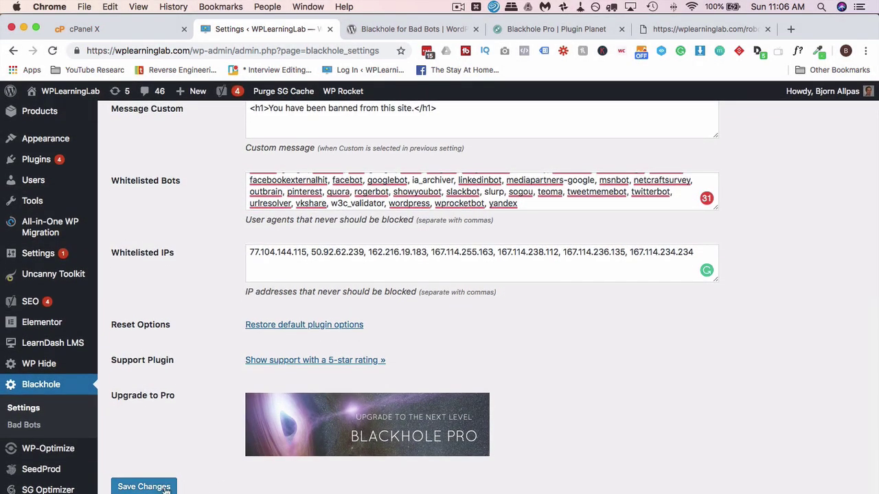
scroll(227, 322, up, 10)
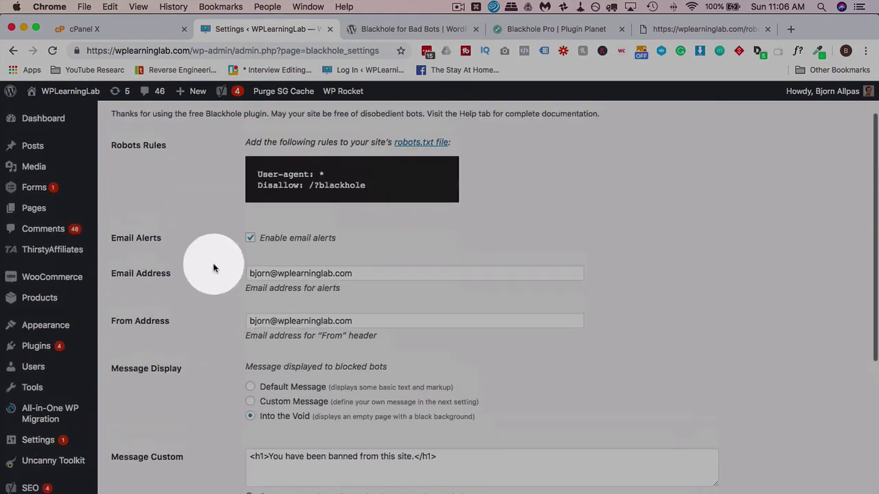
scroll(210, 267, up, 2)
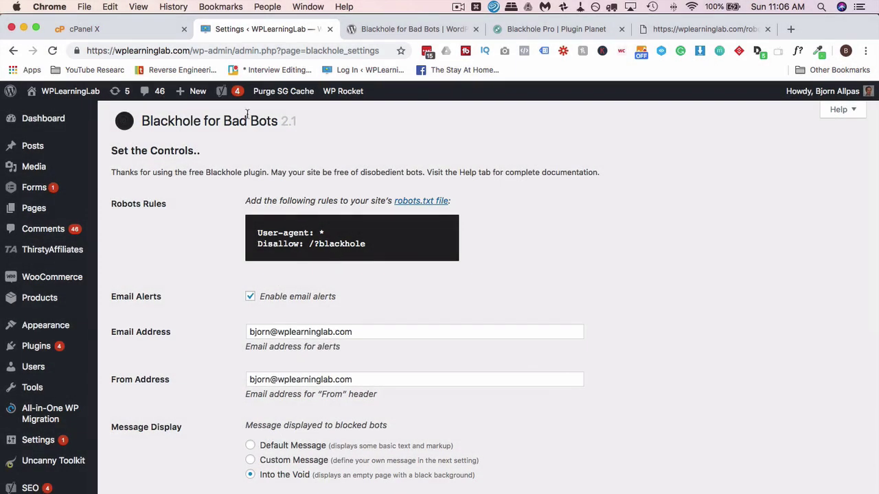
From cPanel's Files section, open File Manager at the wplearninglab document root, hidden files shown
click(148, 29)
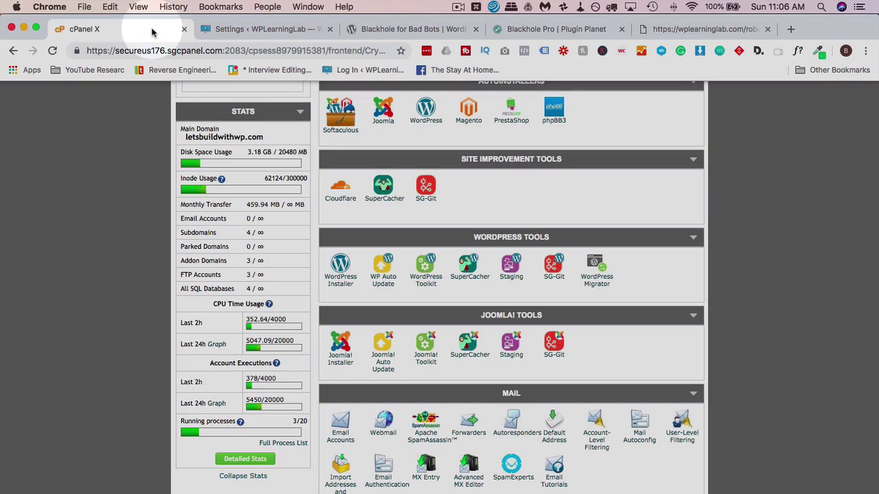
scroll(347, 423, up, 4)
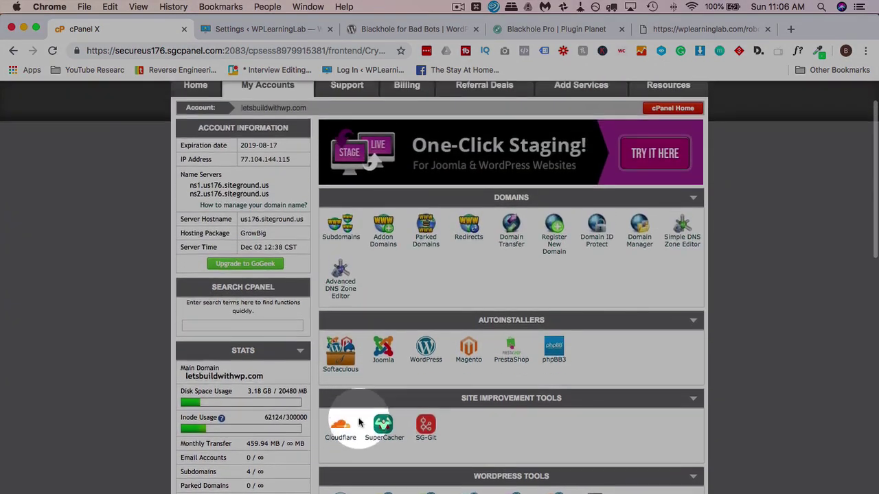
scroll(354, 420, down, 5)
scroll(358, 421, down, 5)
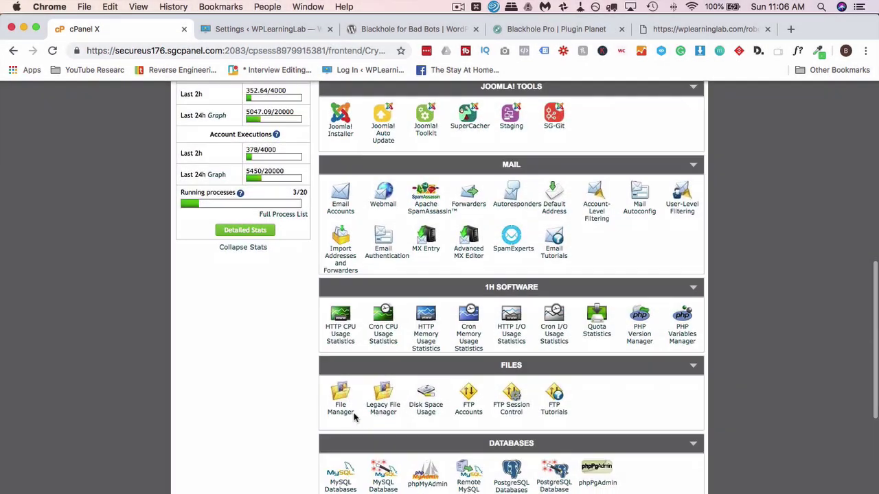
click(346, 416)
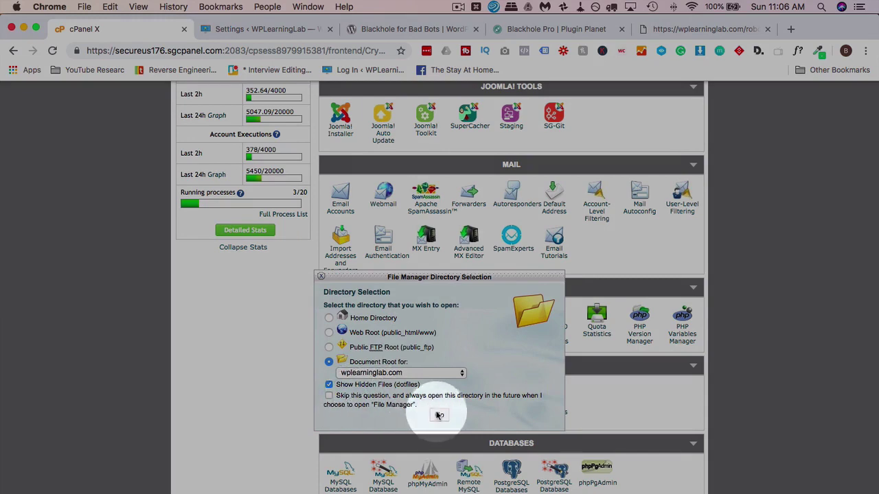
click(438, 414)
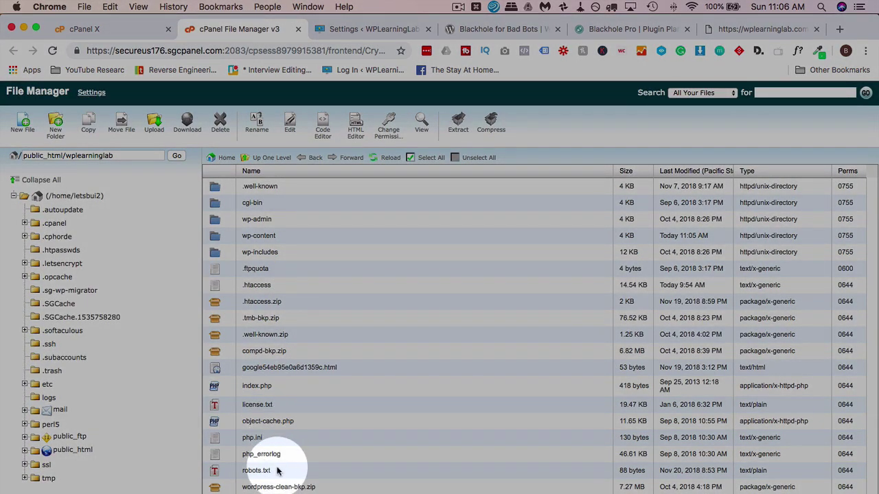
Rename the existing robots.txt to robots2.txt
click(302, 470)
scroll(295, 453, down, 2)
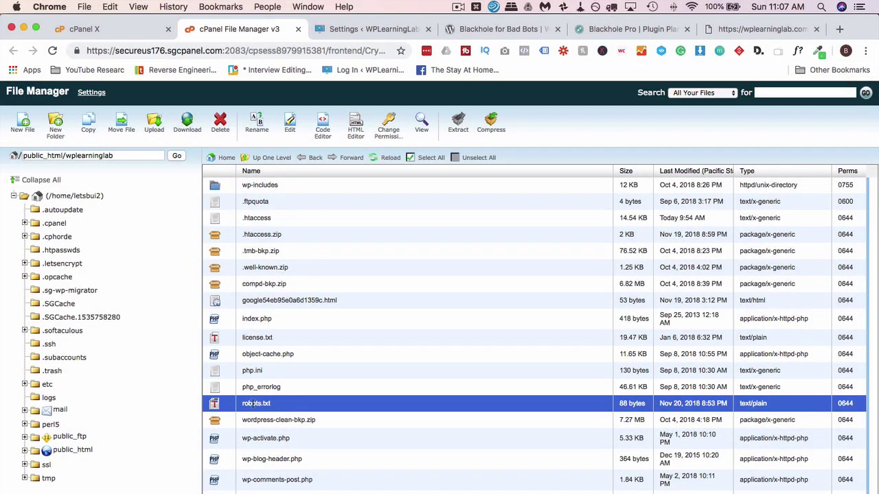
click(253, 404)
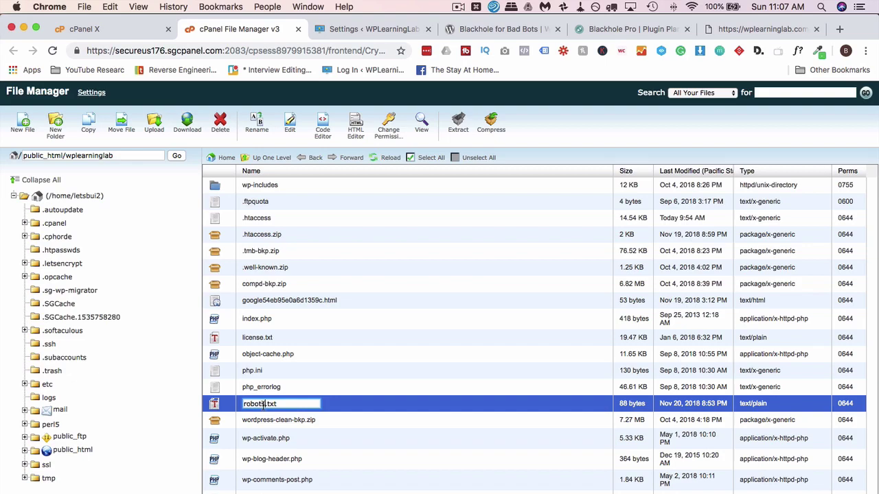
key(Return)
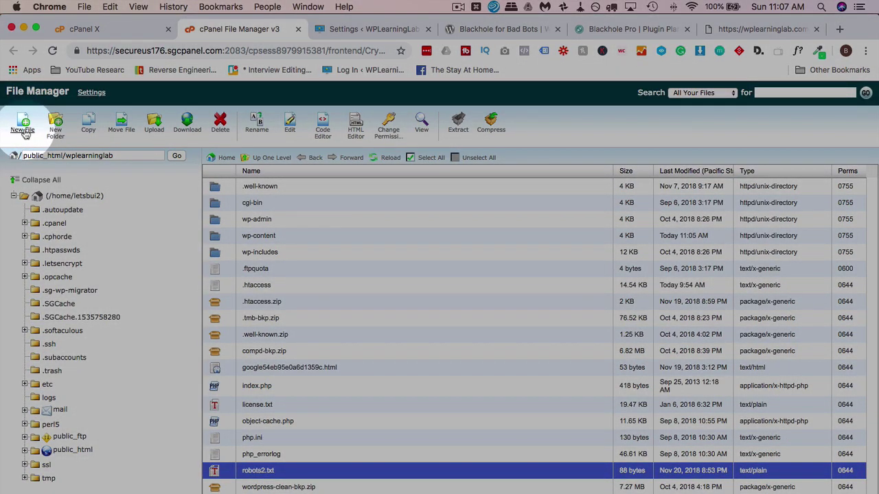
Create a new empty file named robots.txt in the same folder
click(23, 128)
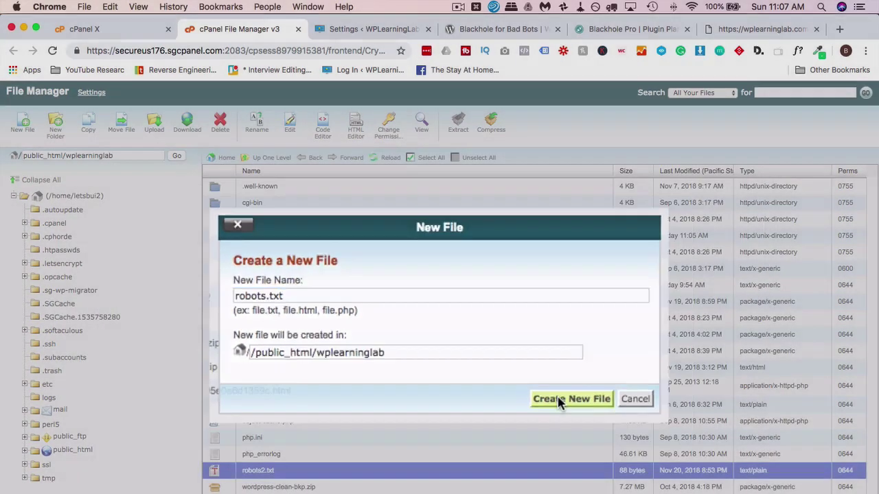
click(645, 451)
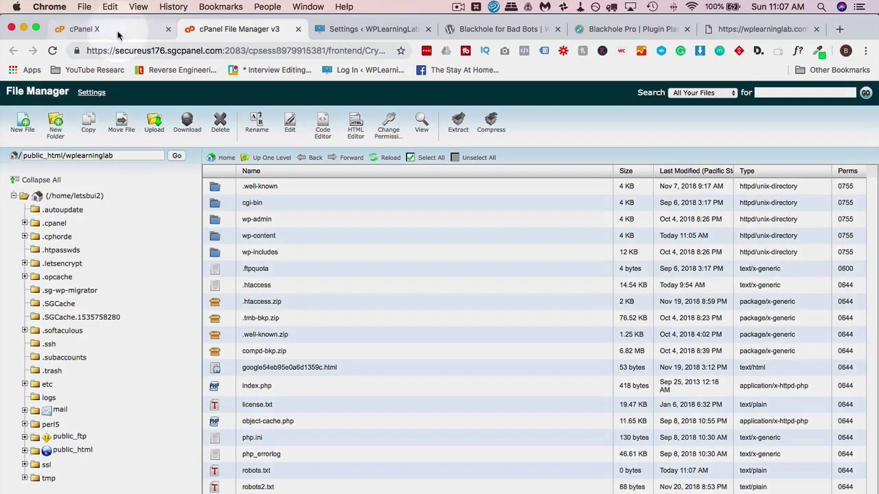
click(118, 30)
Copy the User-agent: * / Disallow: /?blackhole rules from the Blackhole settings page
click(350, 30)
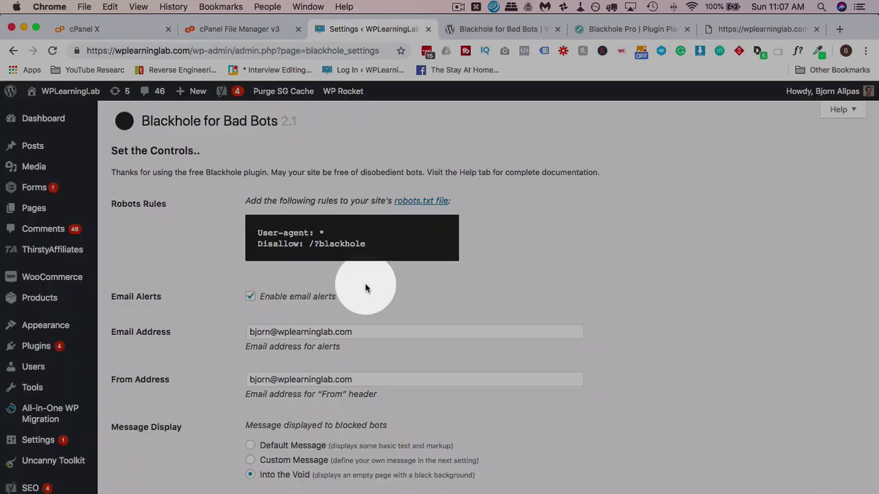
drag(367, 245, 255, 240)
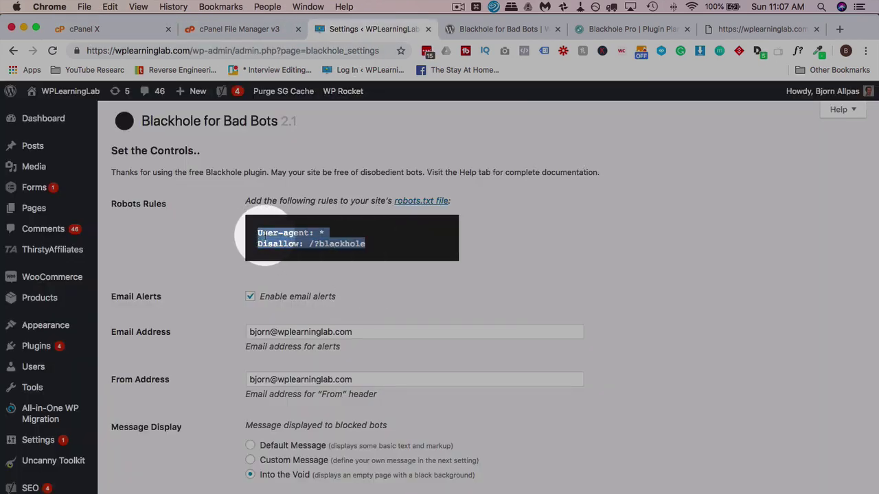
right_click(265, 238)
click(278, 261)
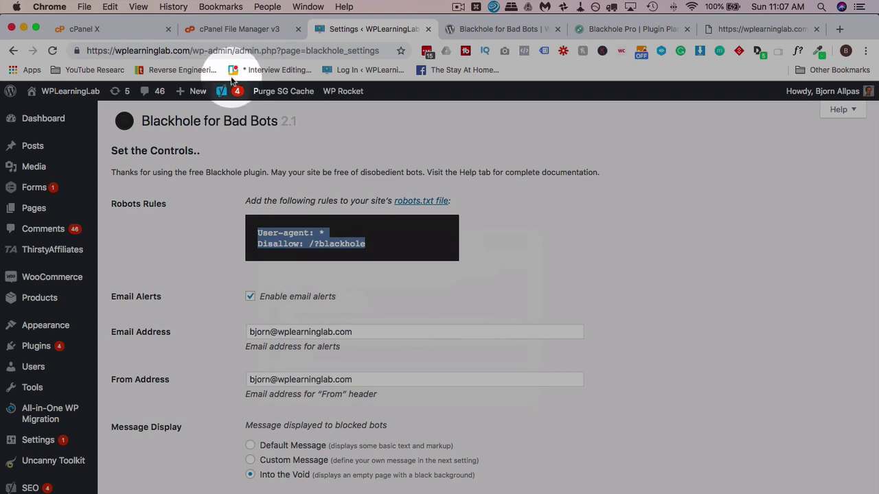
Select the new robots.txt in File Manager and open it in the editor
click(217, 35)
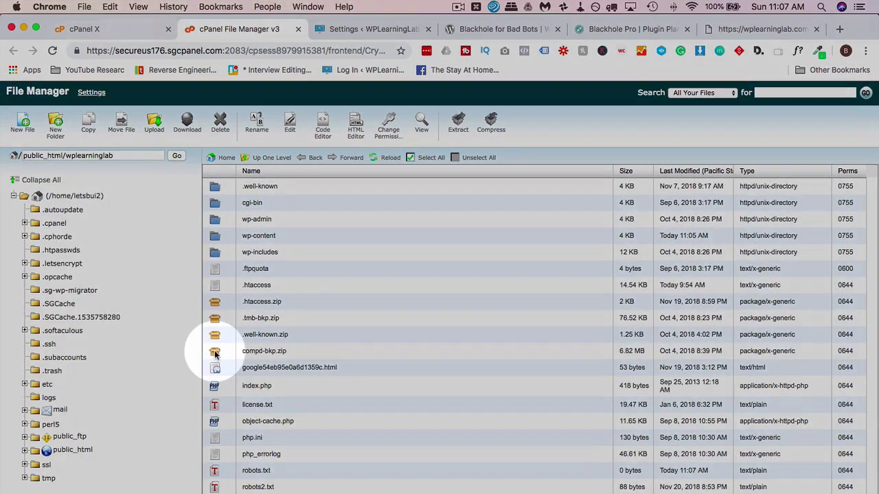
scroll(214, 353, down, 2)
scroll(214, 357, down, 1)
click(255, 385)
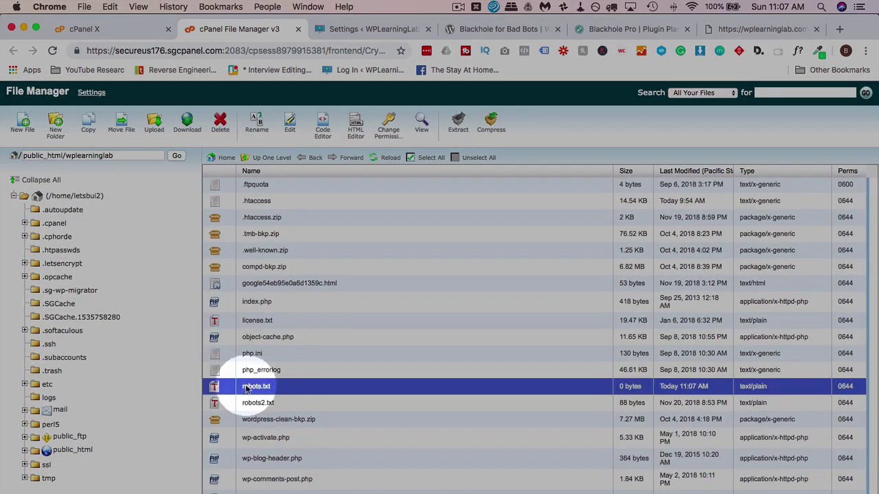
click(289, 124)
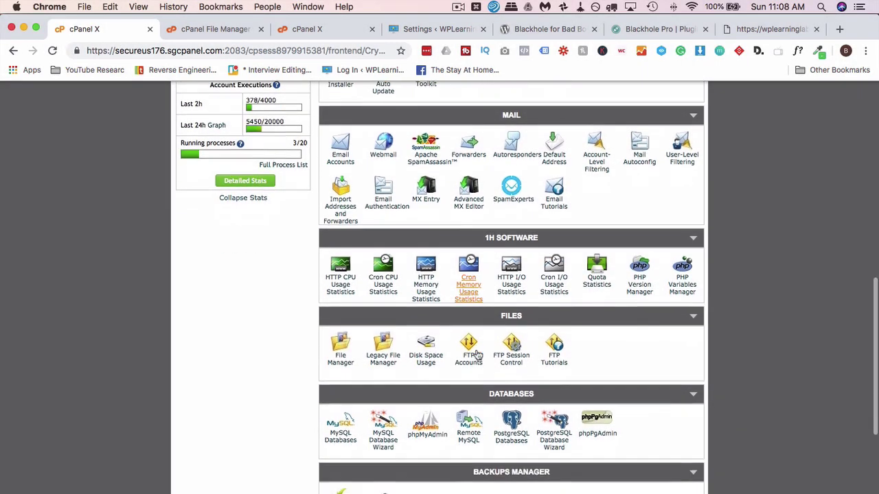
Find AWStats with an 'awstat' page search and open the site's visitor statistics
key(super+f)
text(awe)
key(BackSpace)
text(stat)
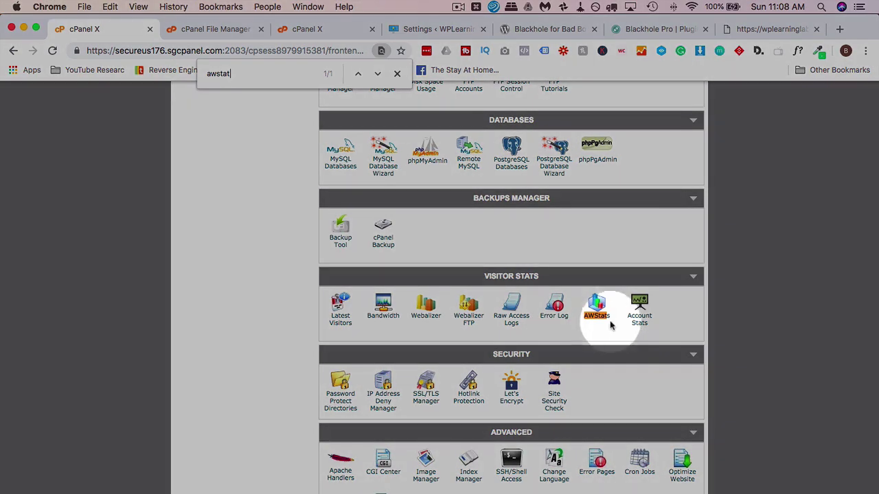
click(597, 318)
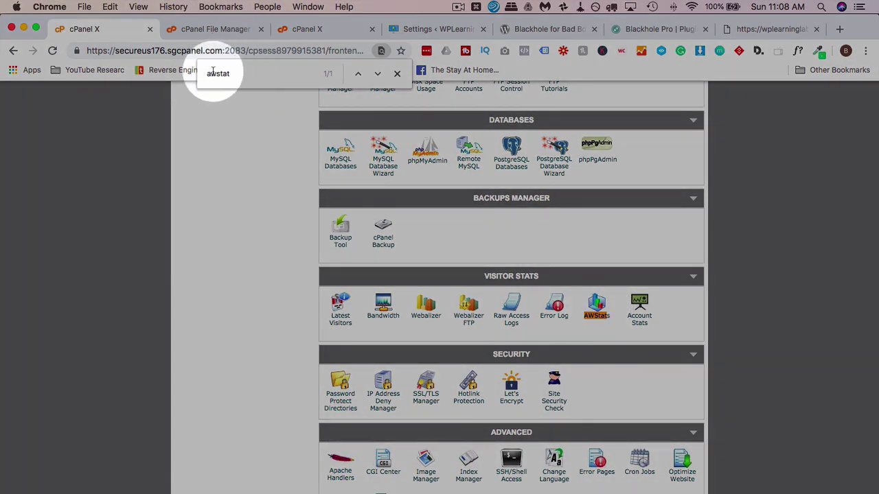
click(597, 317)
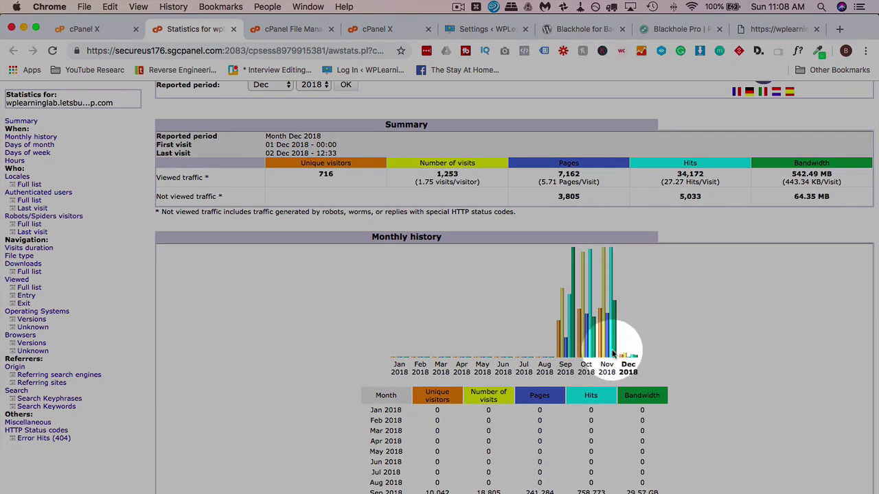
mouse_move(613, 354)
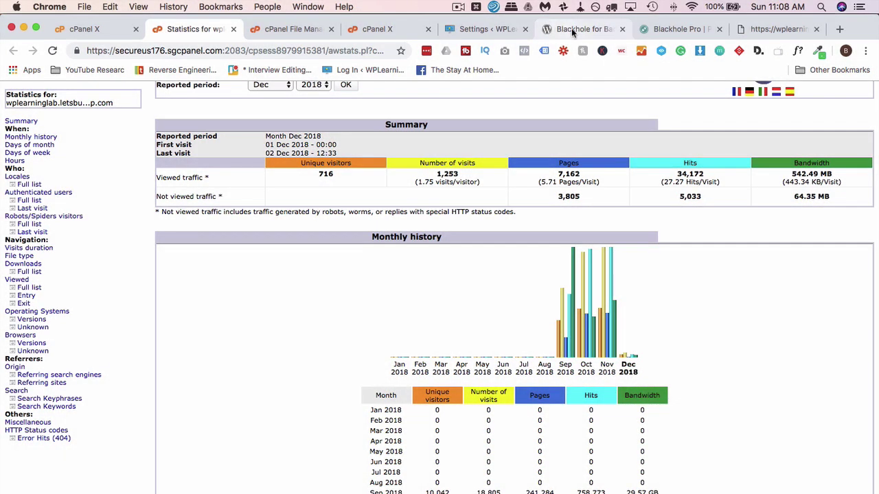
Go to the Blackhole Pro page on plugin-planet.com and scroll to its Features section
click(572, 29)
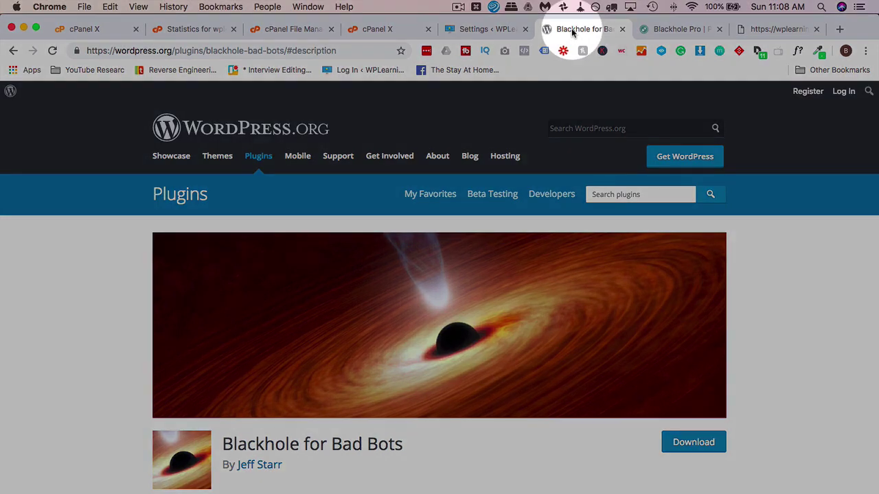
click(673, 29)
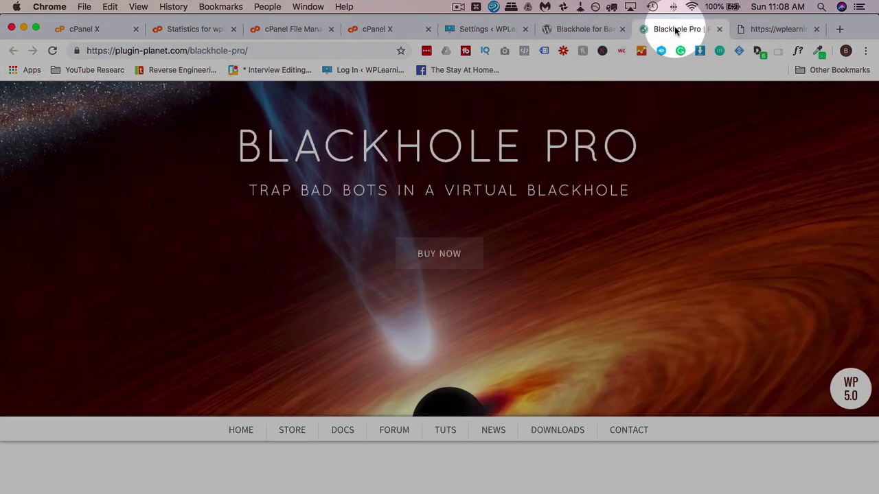
scroll(176, 385, down, 10)
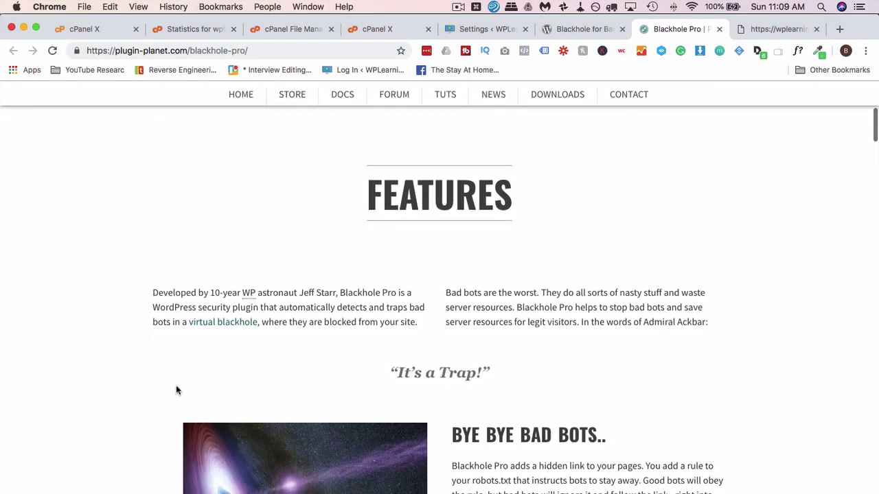
scroll(176, 390, down, 2)
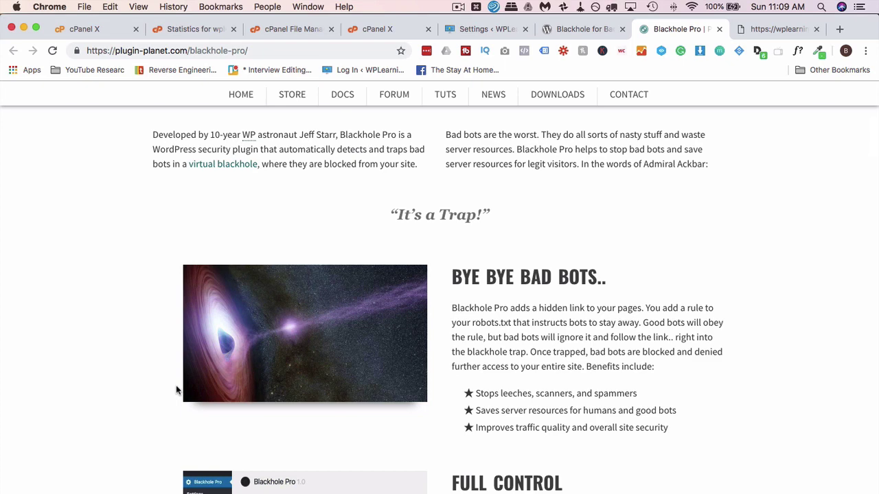
scroll(163, 389, up, 3)
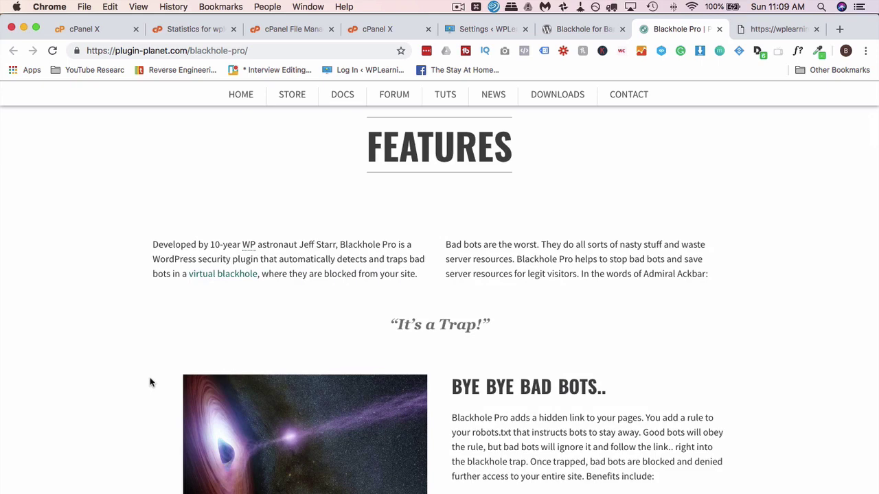